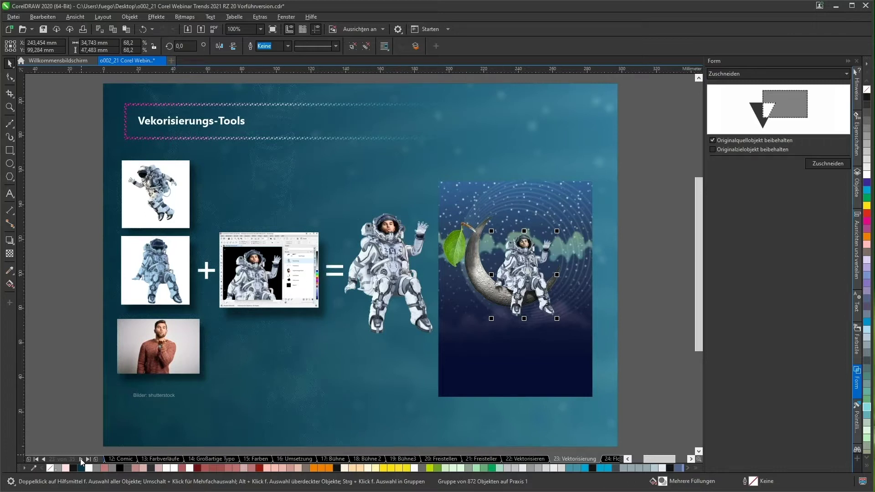
# Go to page 25, Florales Farbverläufe, and examine the Painter screenshot and the exported orange snake sketch up close
pyautogui.click(80, 459)
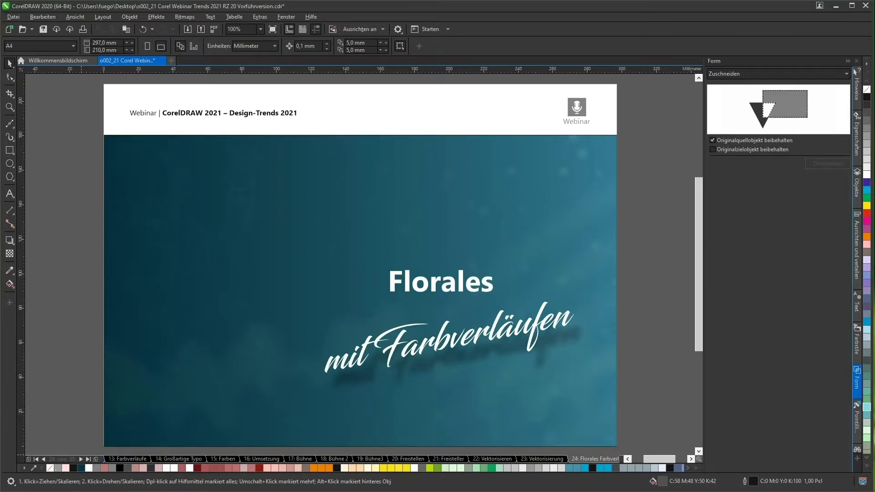
pyautogui.press('pagedown')
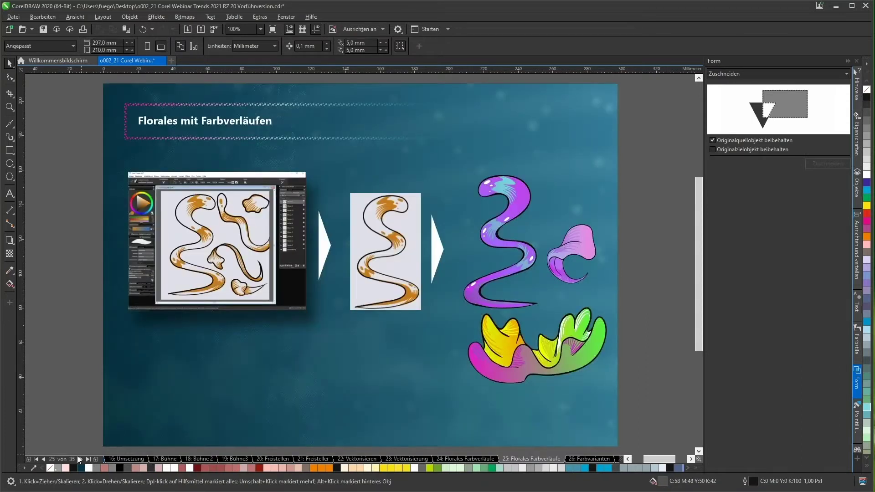
pyautogui.click(10, 108)
pyautogui.moveTo(116, 163)
pyautogui.mouseDown()
pyautogui.moveTo(291, 314)
pyautogui.moveTo(322, 326)
pyautogui.mouseUp()
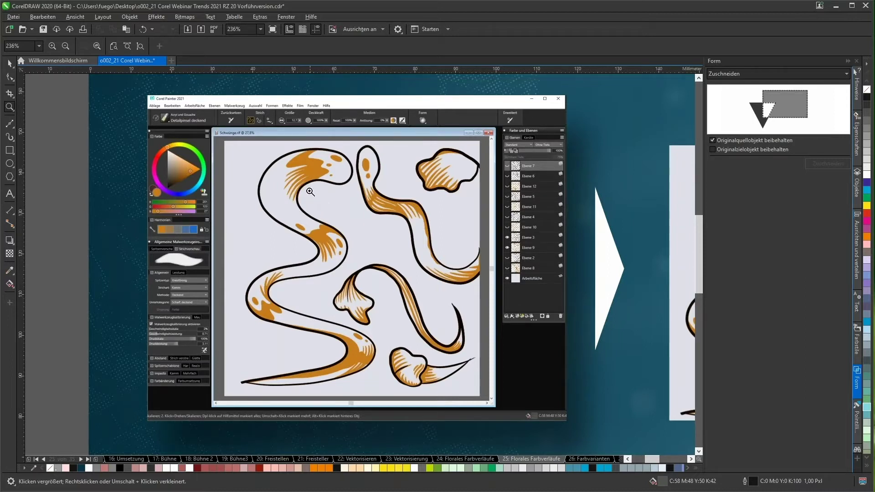
pyautogui.rightClick(353, 256)
pyautogui.moveTo(306, 163); pyautogui.dragTo(453, 321)
# Vectorize the orange snake bitmap with an outline trace, accepting the PowerTRACE settings with the Illustration upscaling mode
pyautogui.click(9, 65)
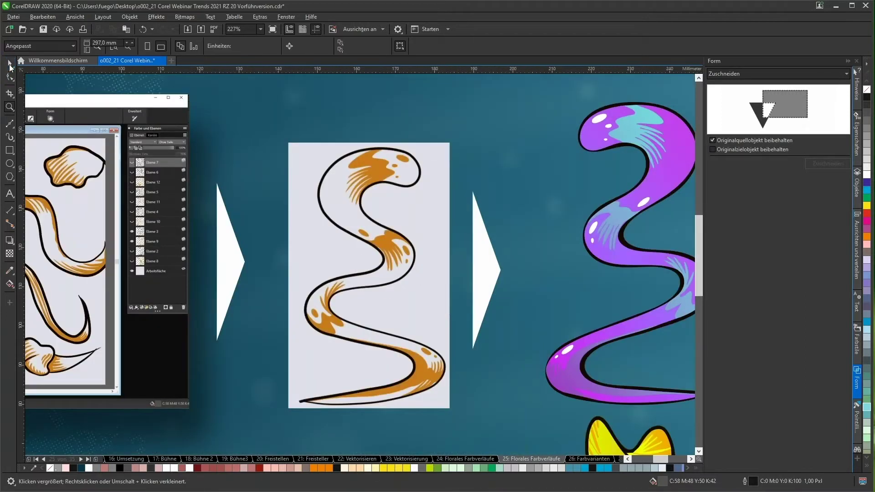
pyautogui.click(371, 223)
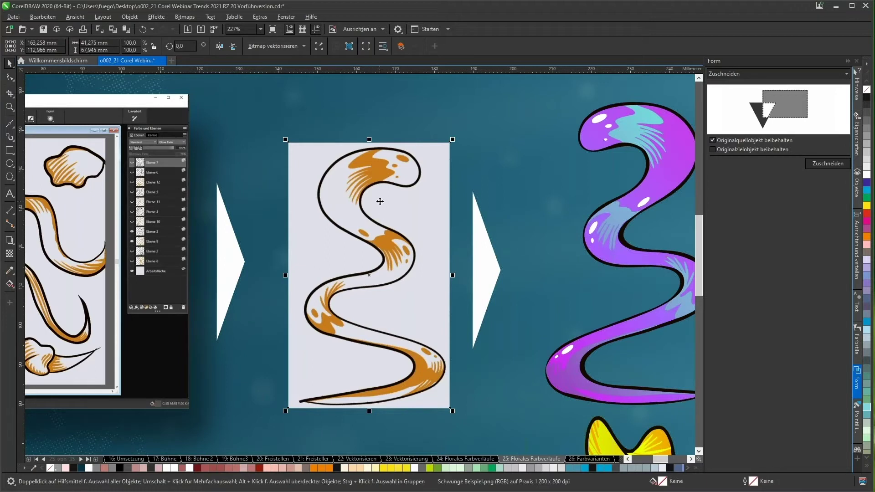
pyautogui.click(184, 18)
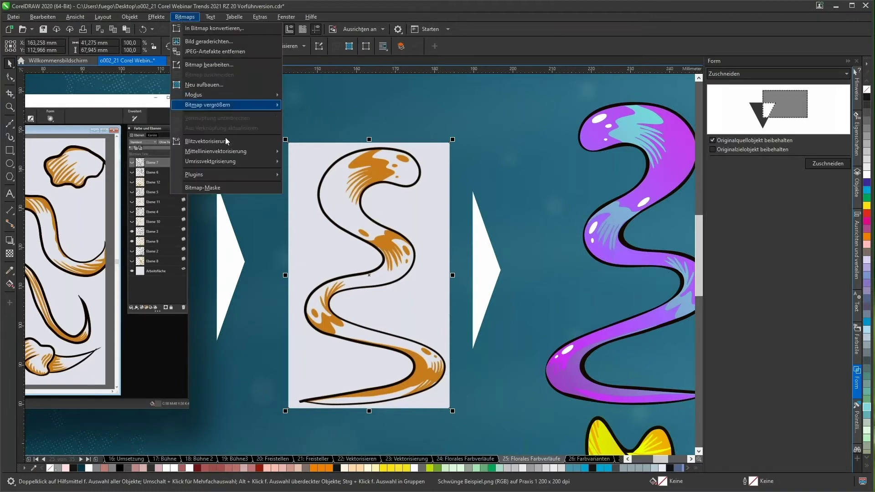
pyautogui.moveTo(240, 162)
pyautogui.click(340, 191)
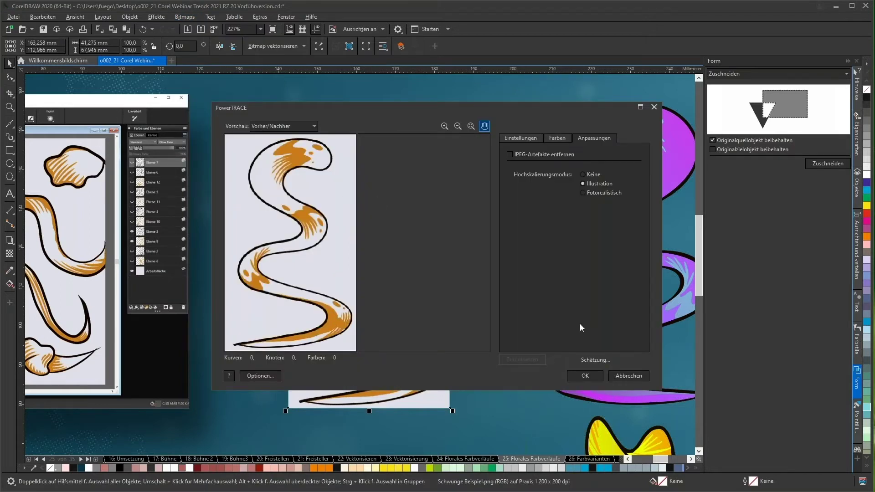
pyautogui.click(594, 377)
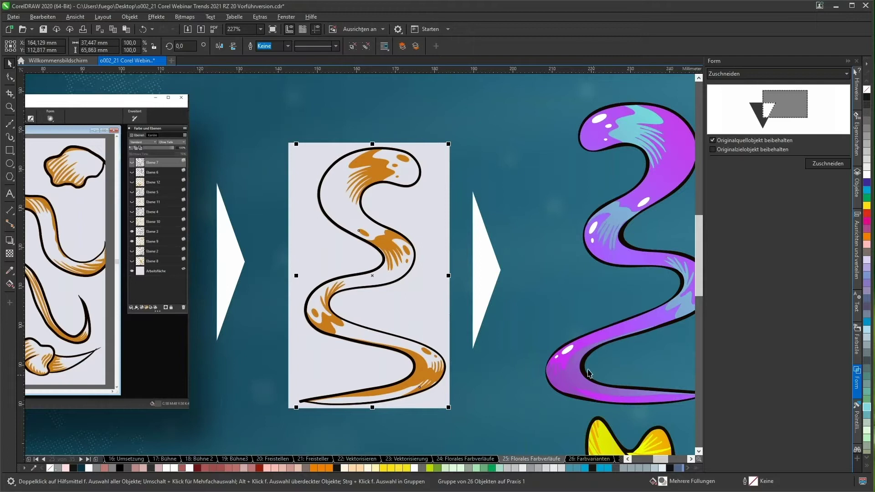
# Move the traced snake off the original bitmap to the free area below it, centred at about X 164 mm, Y 41 mm
pyautogui.moveTo(359, 210)
pyautogui.mouseDown()
pyautogui.moveTo(401, 364)
pyautogui.moveTo(378, 401)
pyautogui.mouseUp()
pyautogui.scroll(-5, 416, 387)
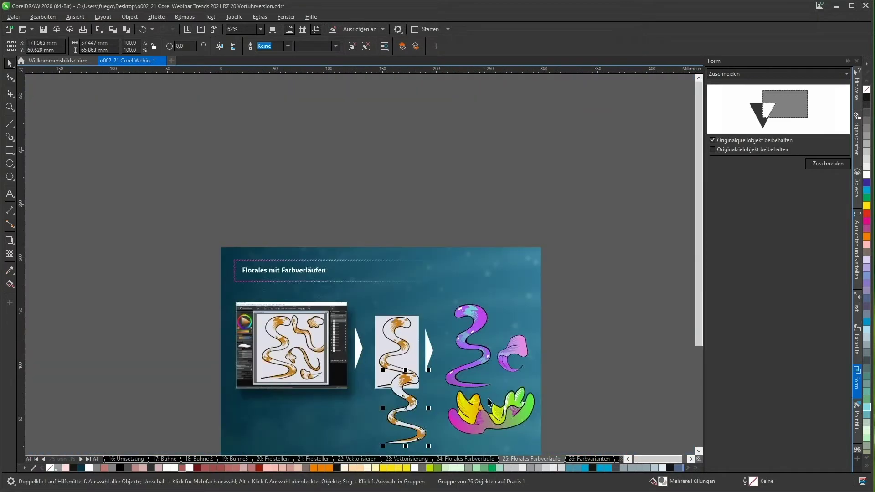
pyautogui.moveTo(701, 313); pyautogui.dragTo(700, 359)
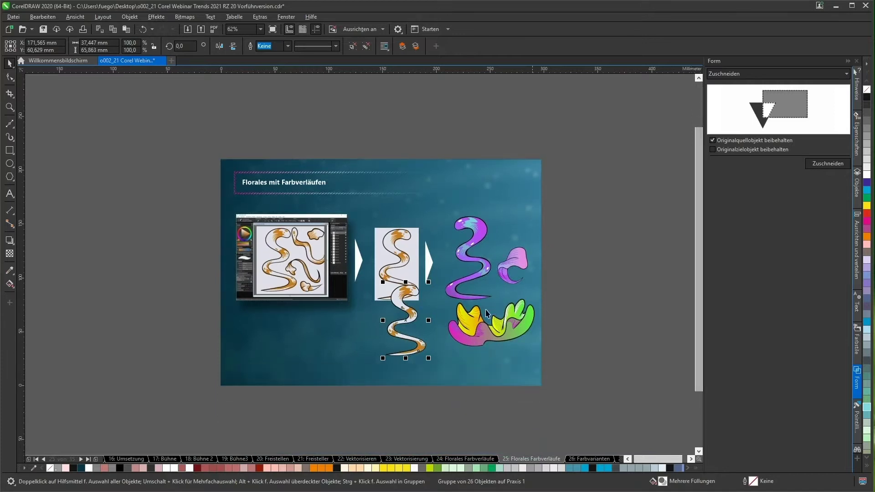
pyautogui.moveTo(393, 304); pyautogui.dragTo(391, 321)
pyautogui.scroll(5, 408, 360)
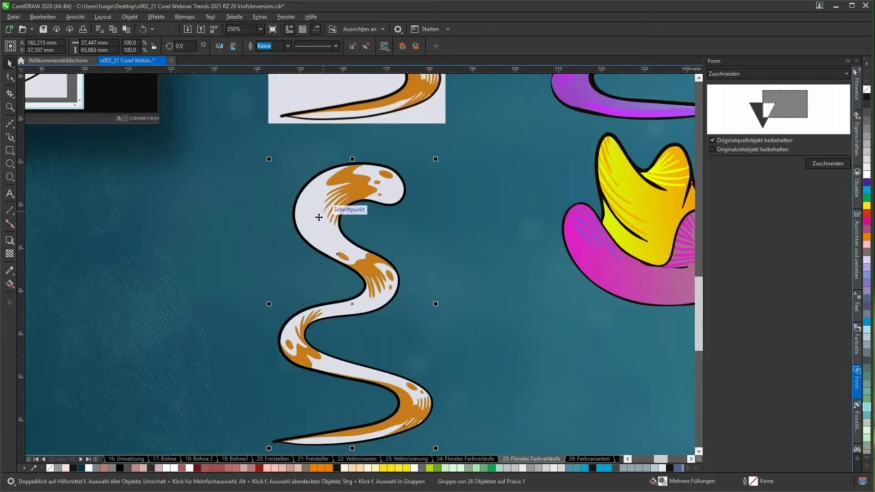
pyautogui.moveTo(323, 207); pyautogui.dragTo(335, 191)
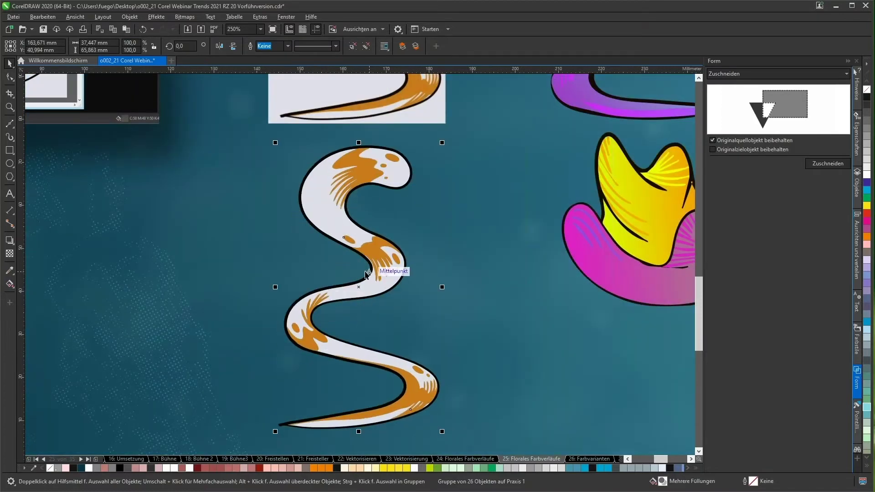
# Ungroup the traced snake and pick out the separate light grey pieces of its upper body
pyautogui.rightClick(331, 210)
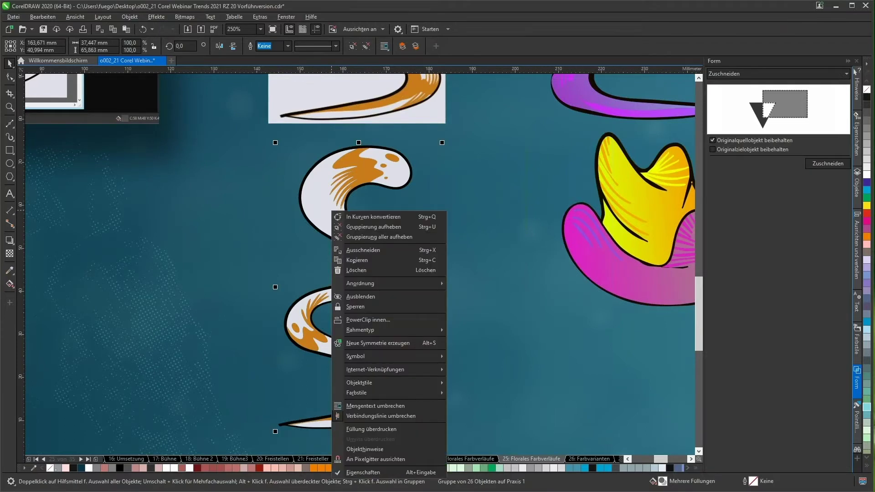
pyautogui.click(386, 226)
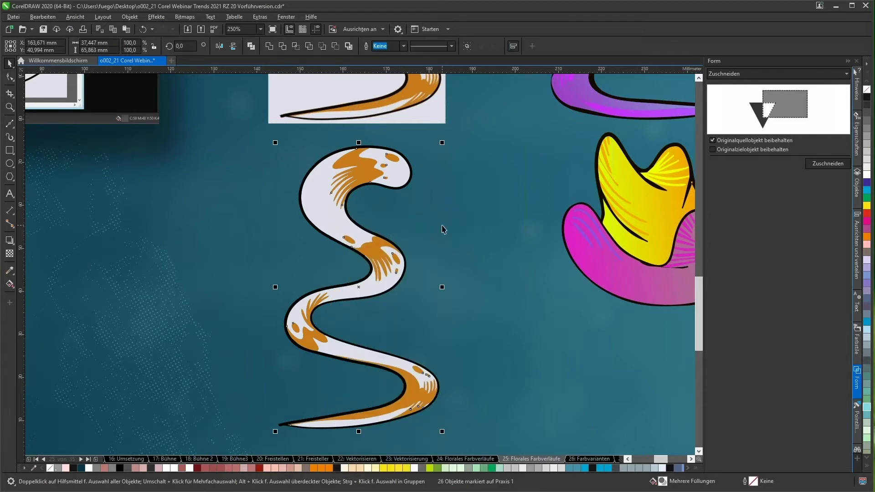
pyautogui.click(409, 184)
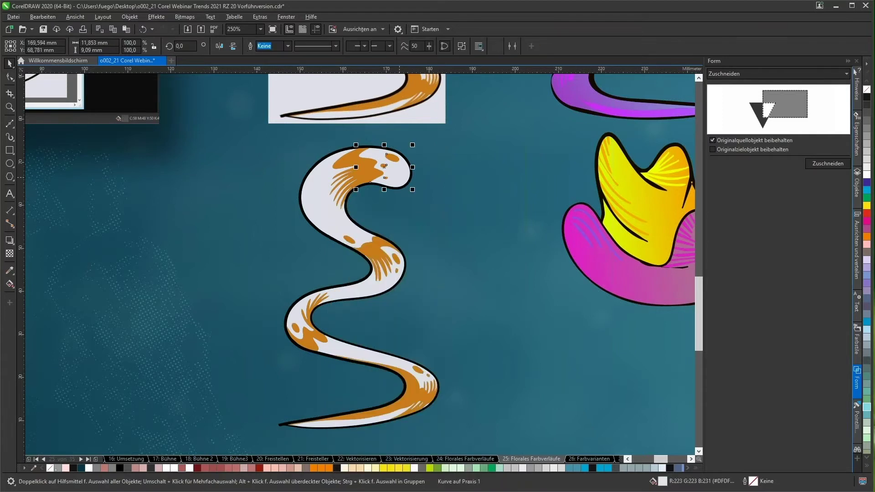
pyautogui.click(326, 210)
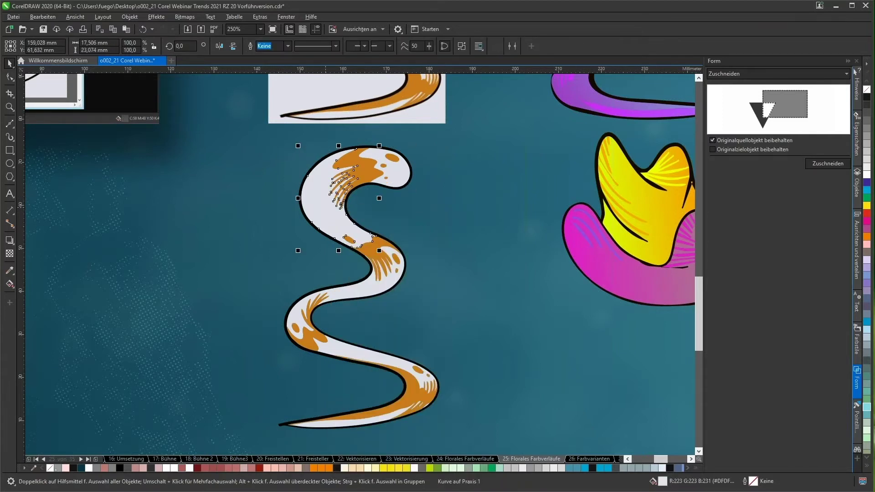
# Weld the light grey head piece to the neighbouring light grey neck piece, without keeping the originals
pyautogui.click(401, 178)
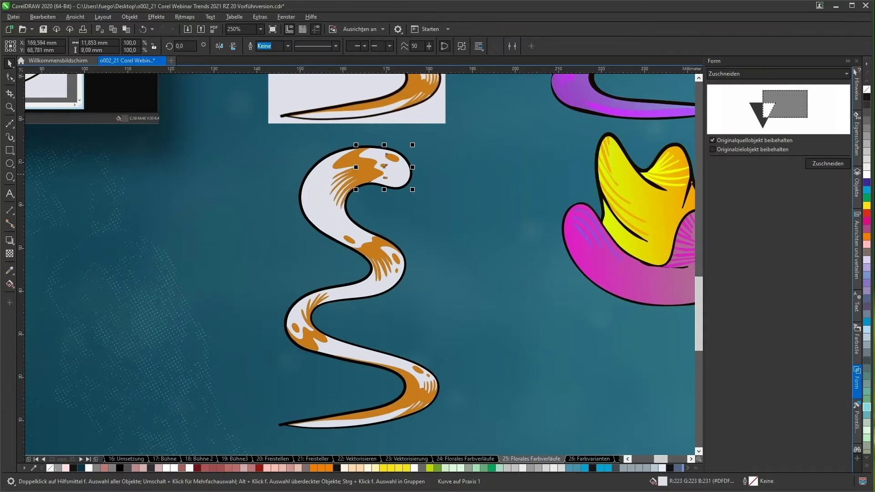
pyautogui.click(749, 73)
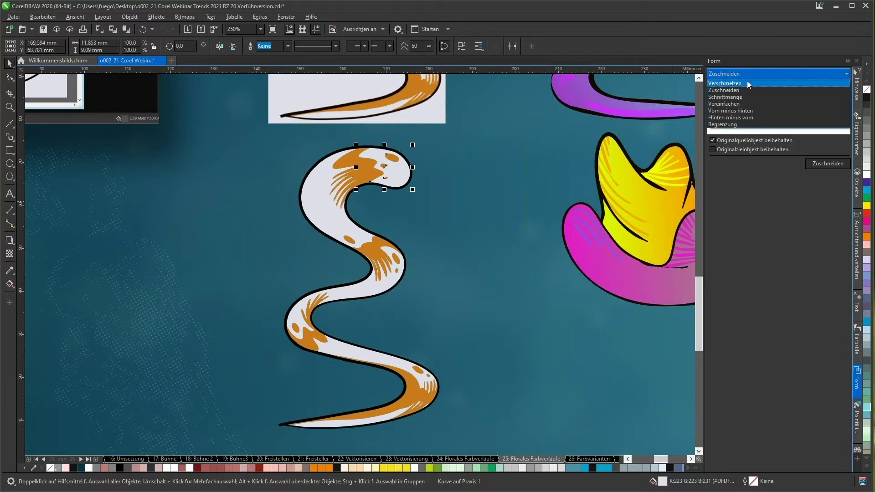
pyautogui.click(747, 82)
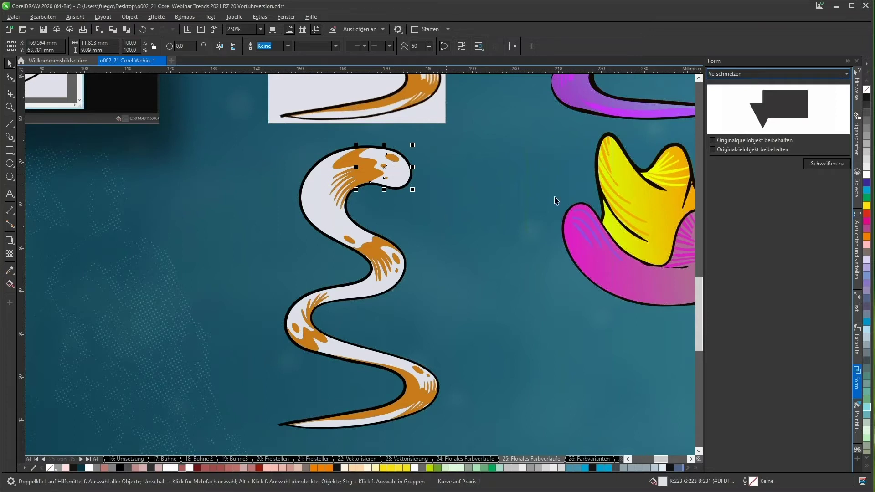
pyautogui.click(833, 164)
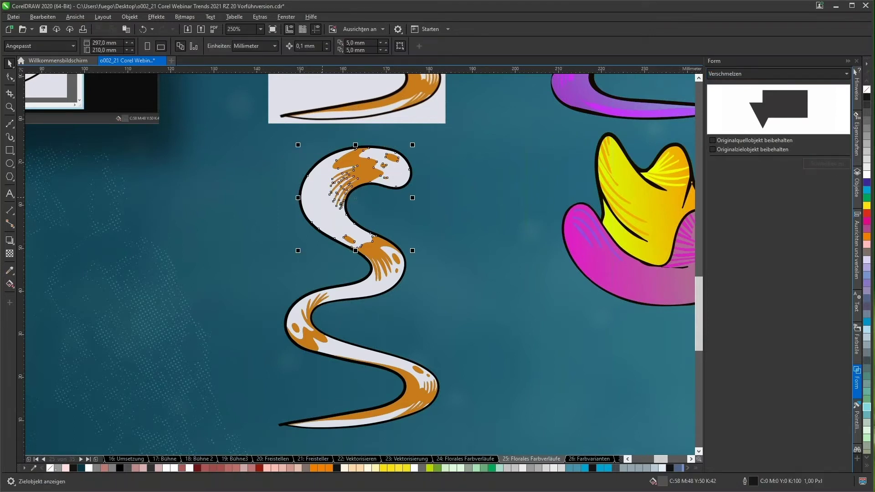
pyautogui.press('Escape')
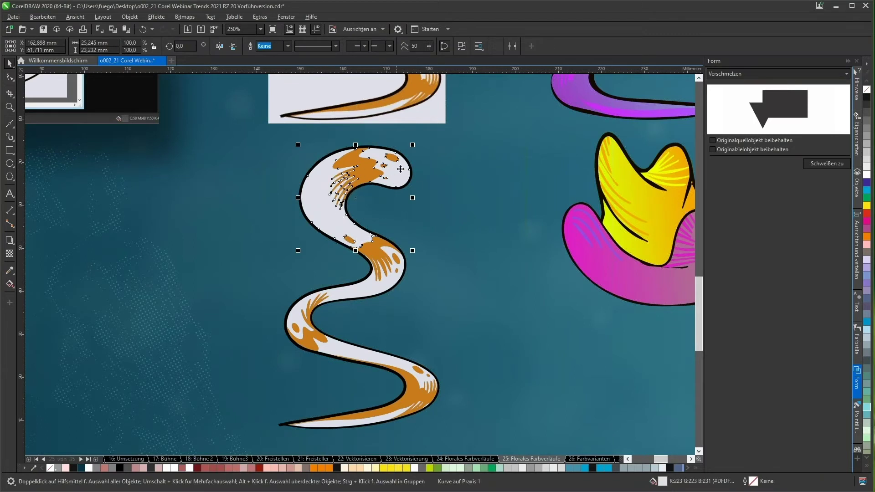
# Weld the remaining light grey body pieces down to the tail onto the merged shape
pyautogui.click(828, 164)
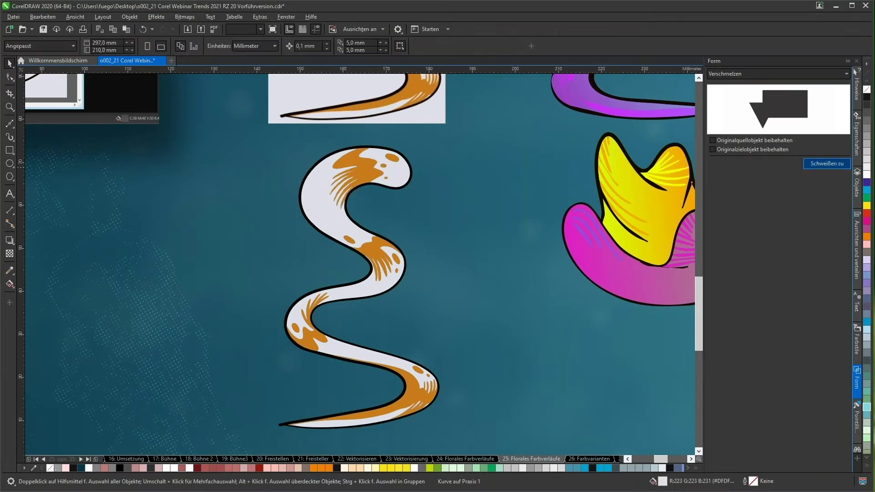
pyautogui.click(382, 288)
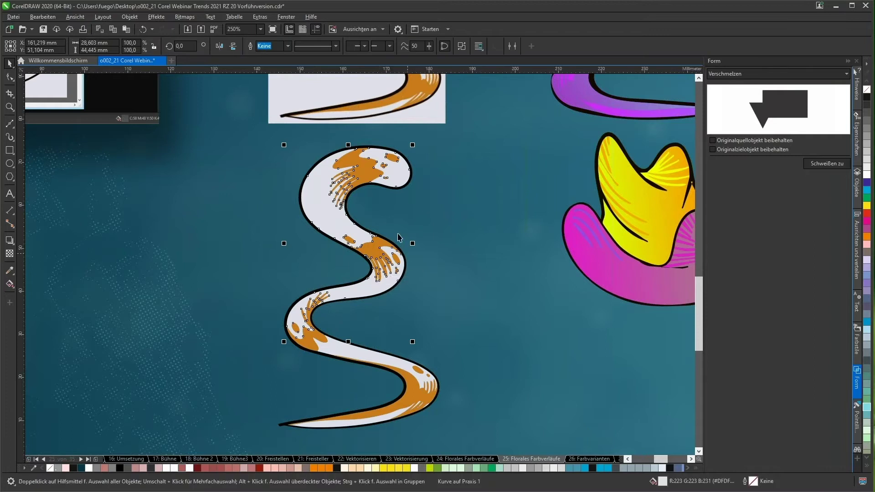
pyautogui.click(817, 163)
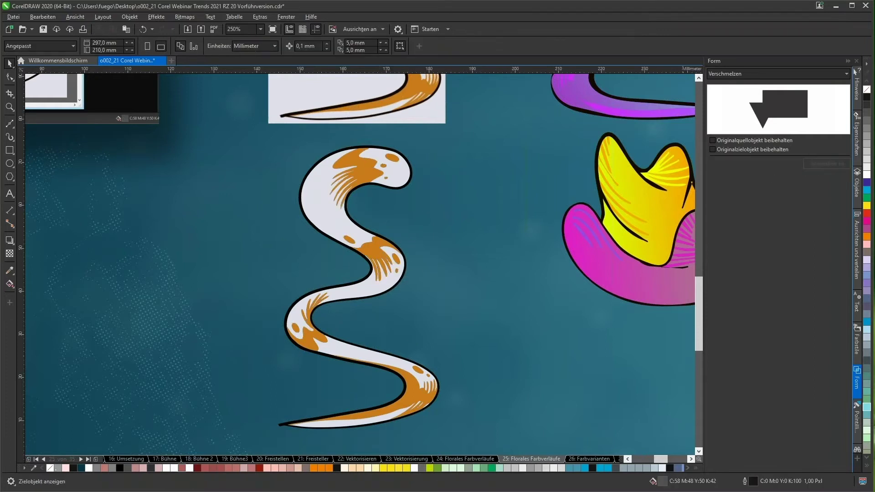
pyautogui.click(819, 164)
pyautogui.click(363, 424)
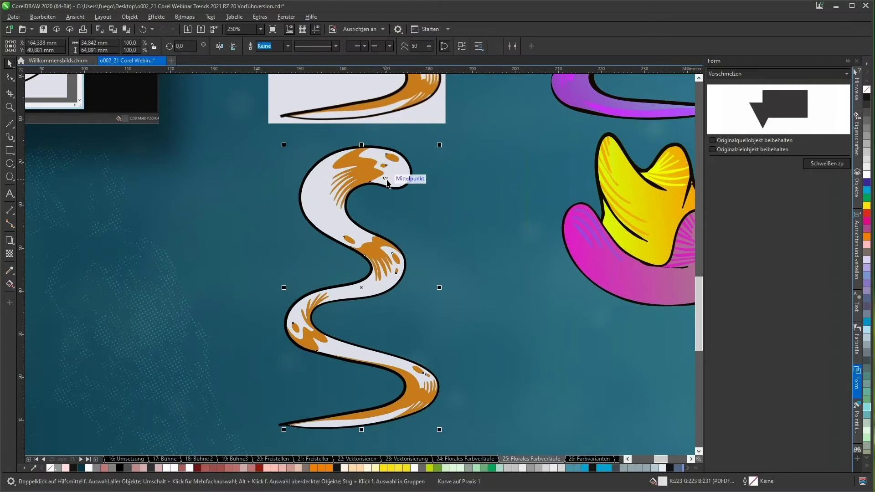
# Fill the merged snake body with magenta (C:0 M:100 Y:0 K:0) and convert it to a gradient fill
pyautogui.click(867, 221)
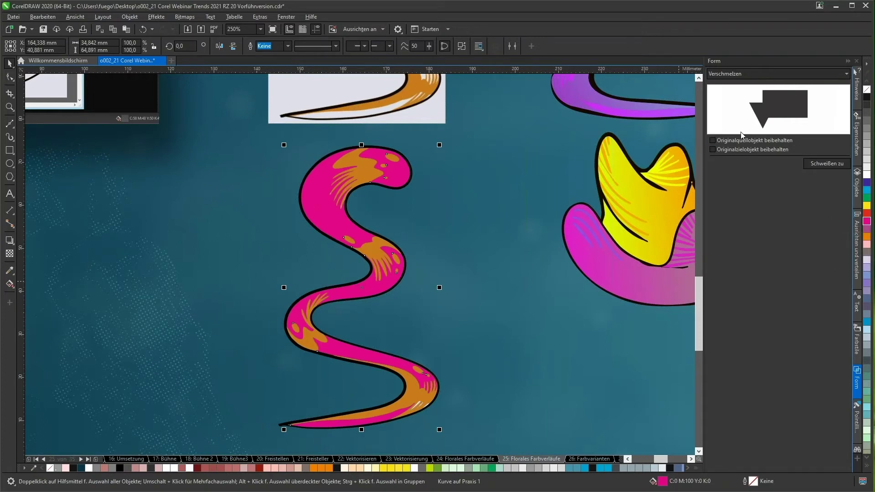
pyautogui.click(858, 150)
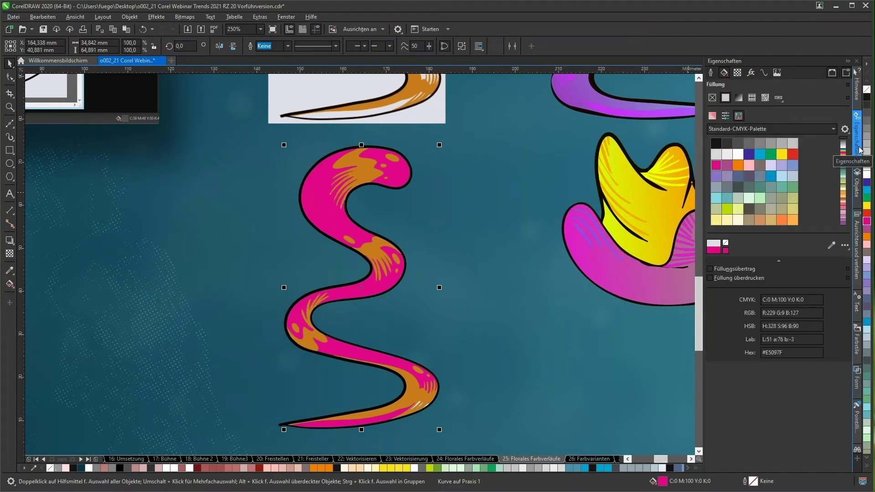
pyautogui.click(740, 98)
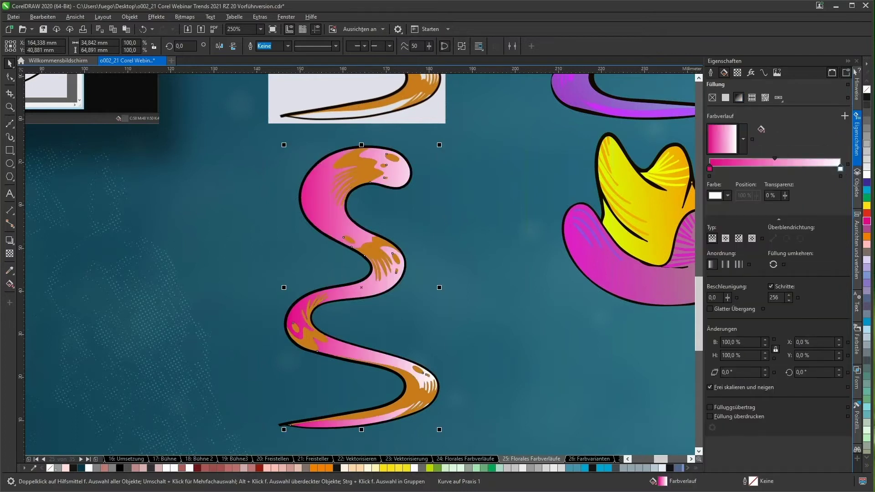
# Set the gradient's end colour to bright cyan, #00E6FF
pyautogui.click(727, 196)
pyautogui.click(751, 307)
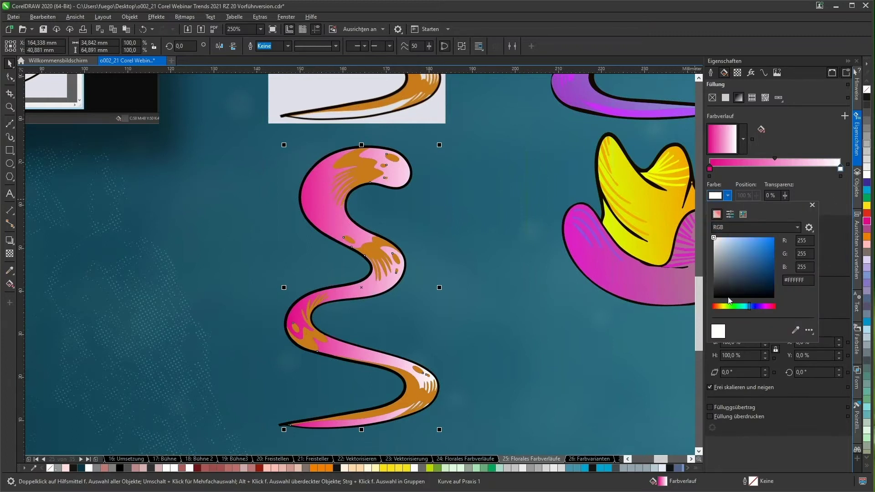
pyautogui.moveTo(748, 307); pyautogui.dragTo(744, 307)
pyautogui.click(773, 238)
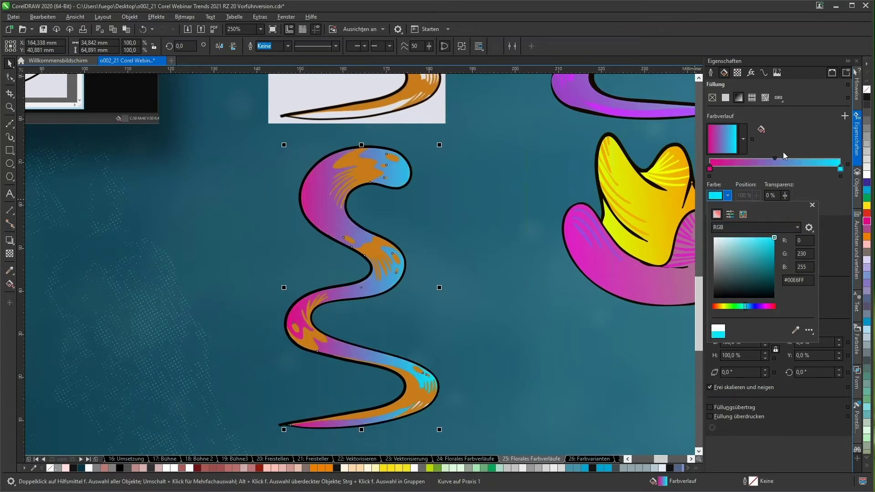
# Add a middle colour node to the gradient at 51 % and recolour it to a strong green
pyautogui.click(777, 165)
pyautogui.doubleClick(777, 165)
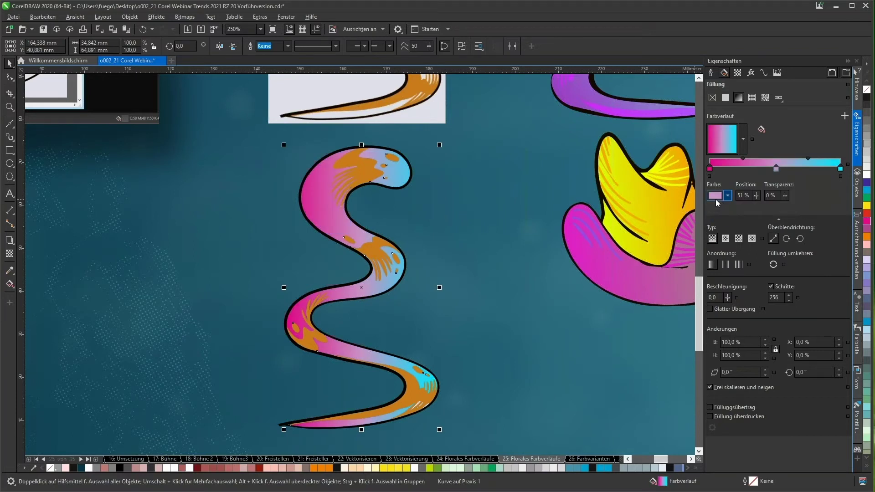
pyautogui.click(727, 196)
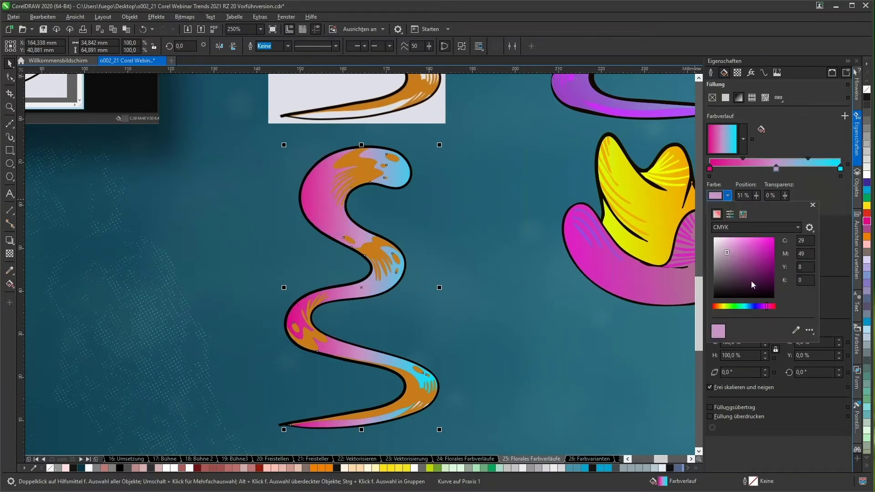
pyautogui.click(734, 307)
pyautogui.click(752, 238)
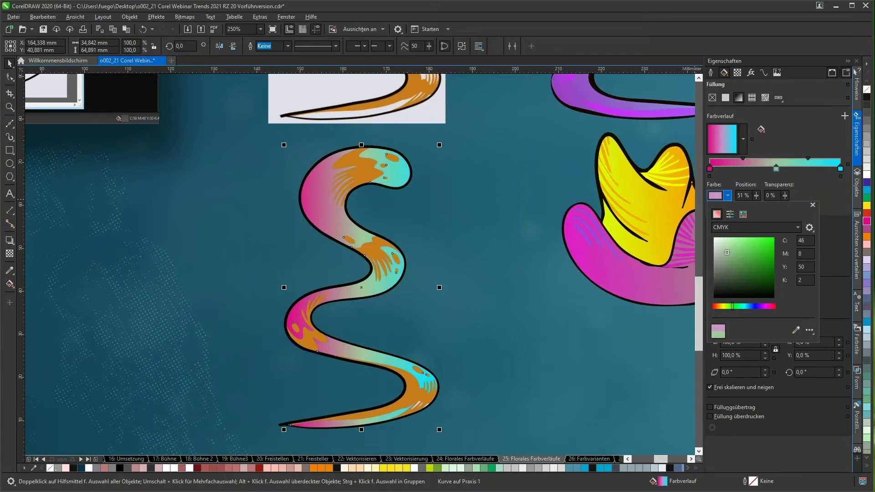
pyautogui.moveTo(753, 239); pyautogui.dragTo(749, 251)
pyautogui.click(824, 189)
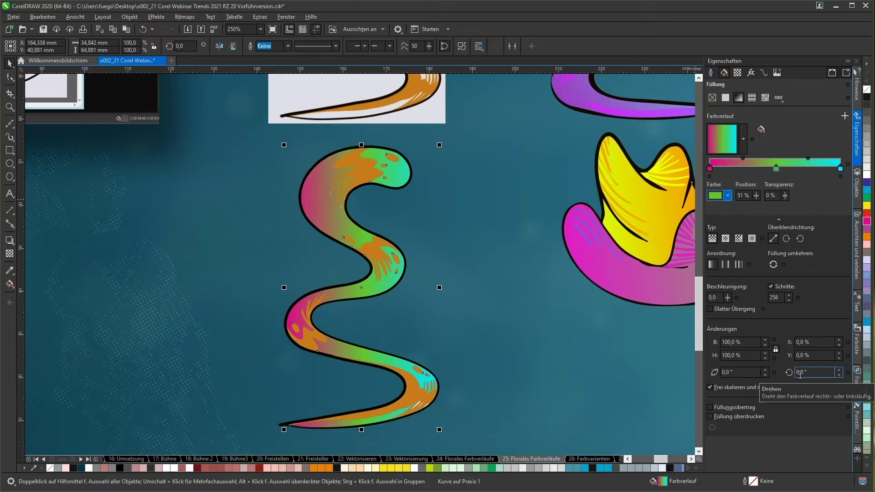
# Rotate the snake body's gradient to 30° and deselect the shape
pyautogui.click(812, 372)
pyautogui.write('3')
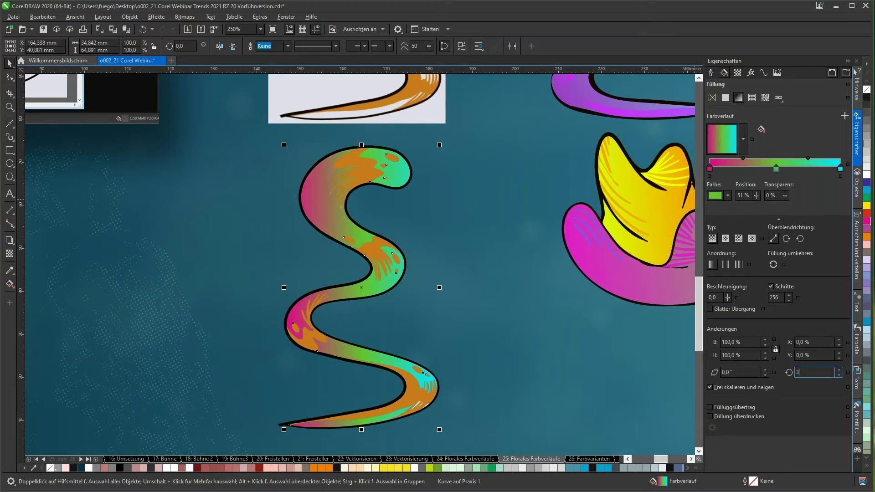
pyautogui.write('0')
pyautogui.press('Return')
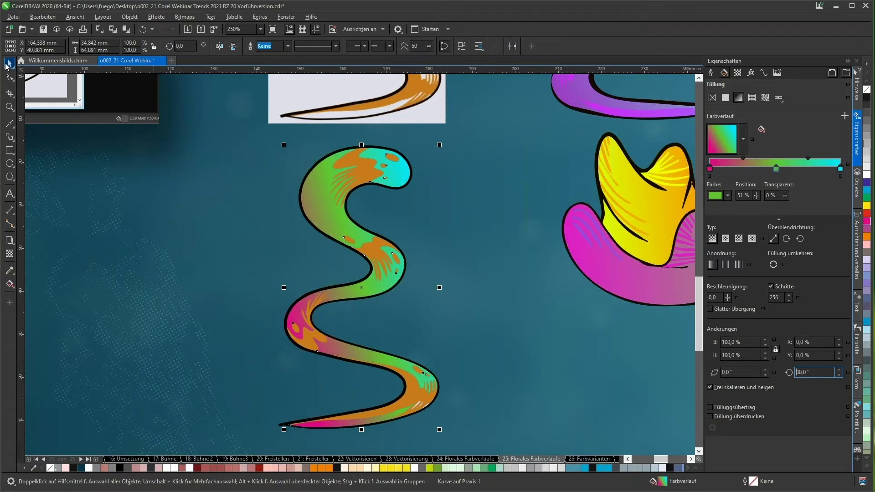
pyautogui.click(176, 240)
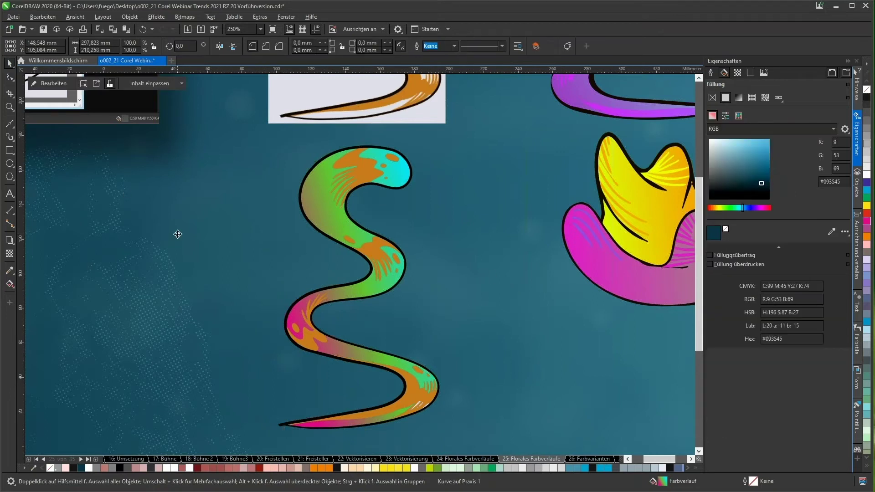
pyautogui.hotkey('shift', 'F4')
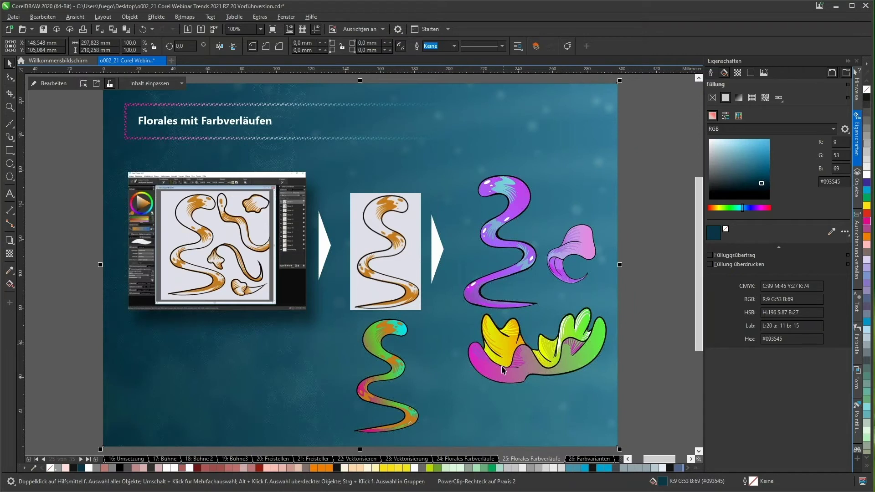
# Go to page 27, Farbvarianten, and examine the blue and green floral artwork before the arrow up close
pyautogui.click(81, 459)
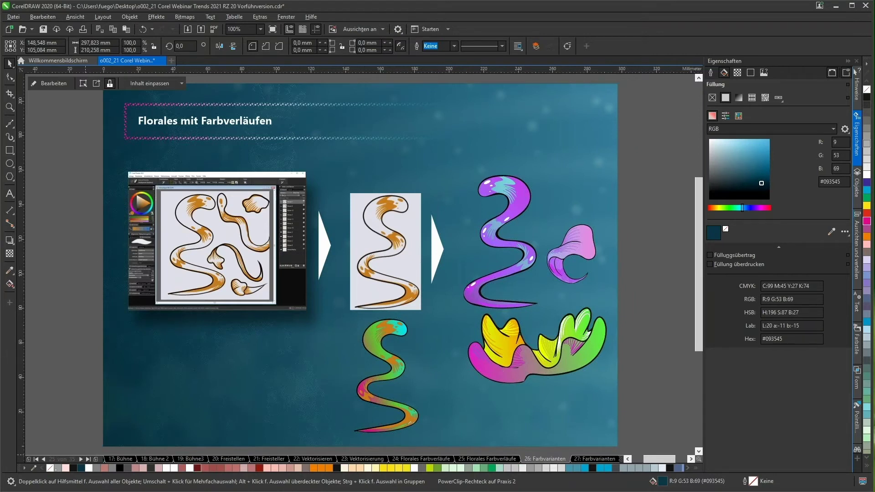
pyautogui.click(80, 459)
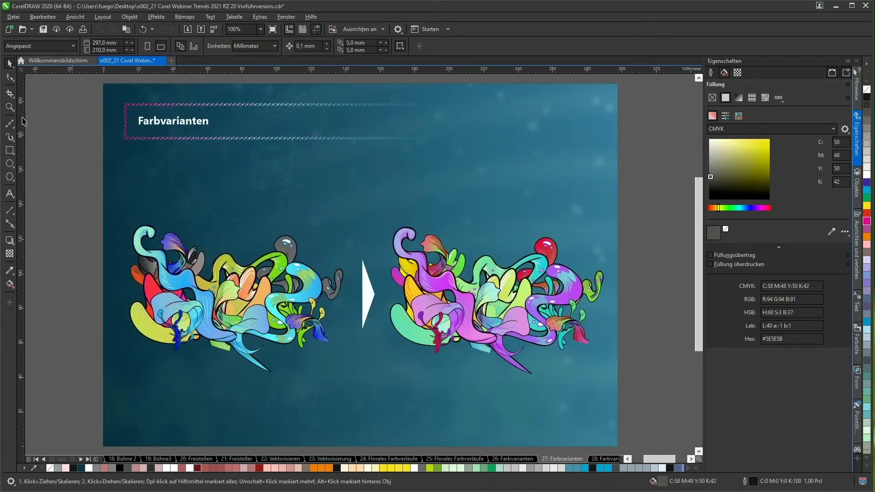
pyautogui.click(10, 108)
pyautogui.moveTo(97, 180); pyautogui.dragTo(420, 420)
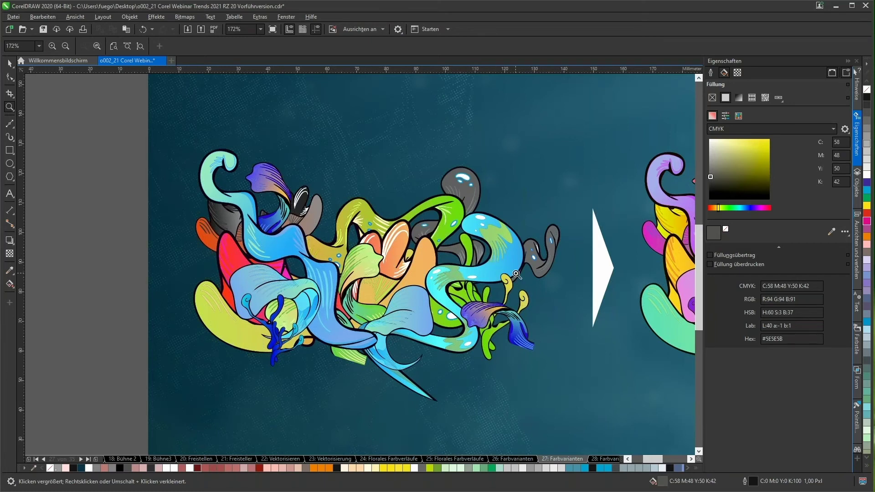
pyautogui.click(9, 66)
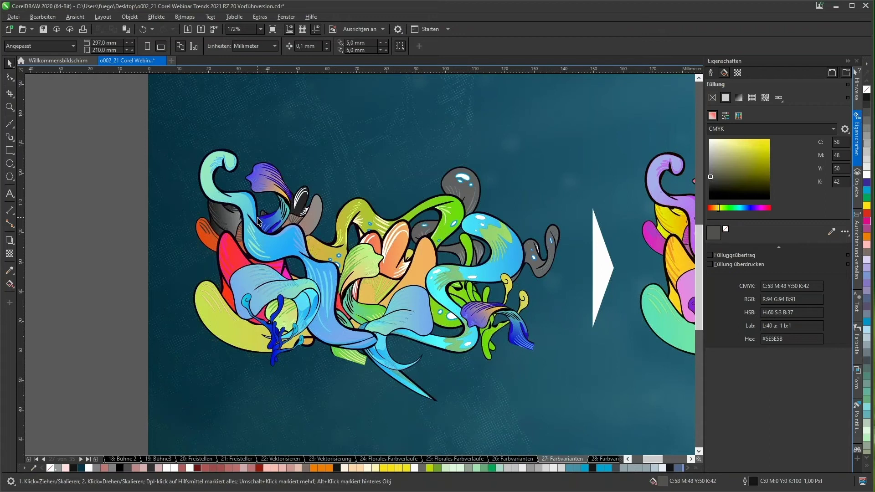
pyautogui.hotkey('shift', 'F4')
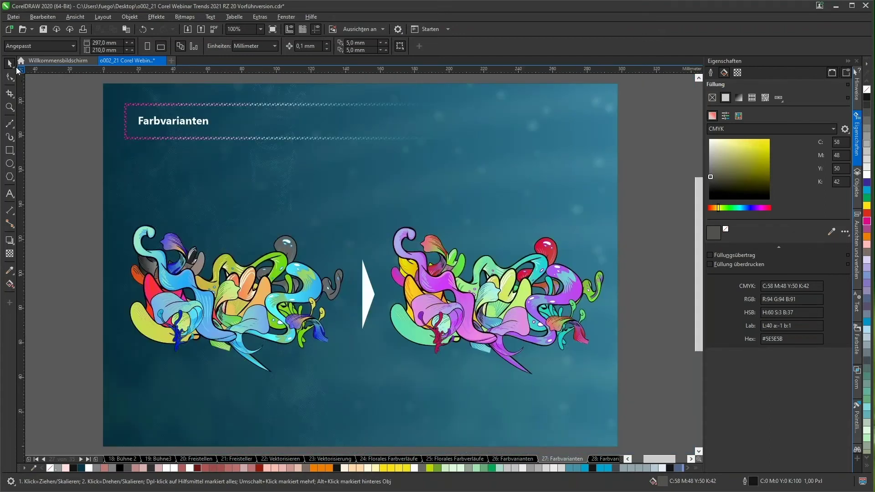
# Copy the grouped floral artwork before the arrow into a new A4 portrait CMYK document at 300 dpi
pyautogui.click(192, 273)
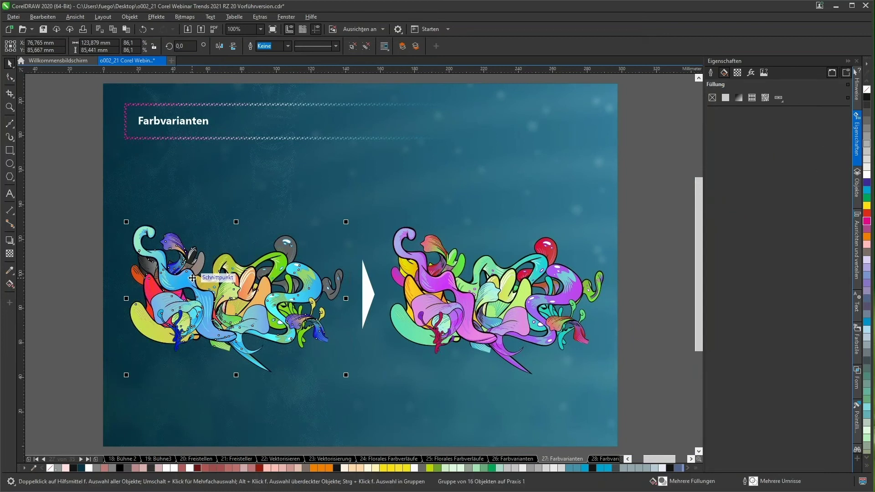
pyautogui.hotkey('ctrl', 'n')
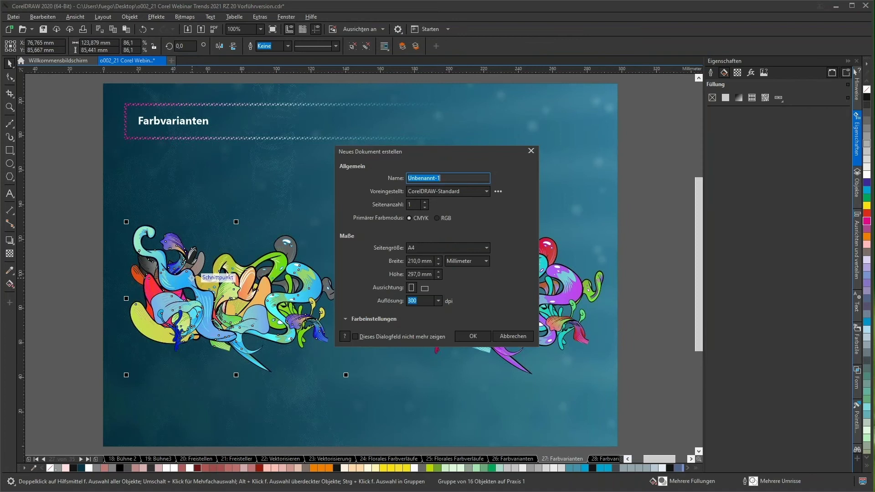
pyautogui.press('Return')
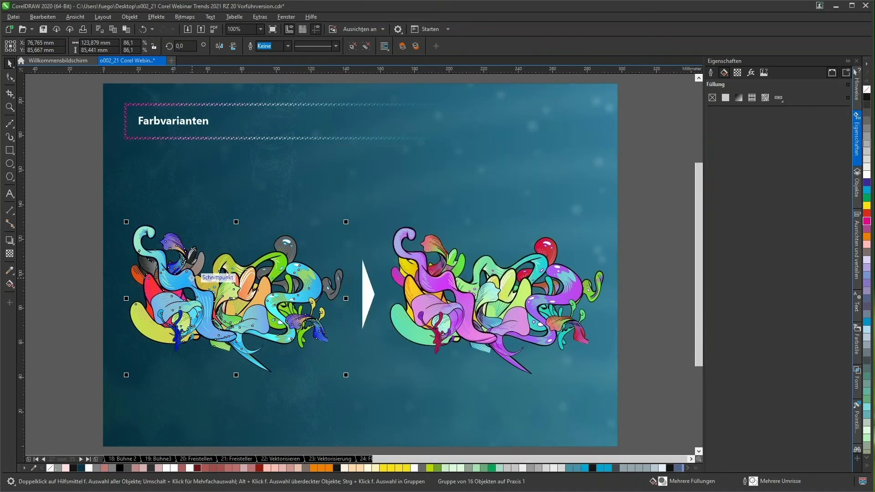
pyautogui.hotkey('ctrl', 'v')
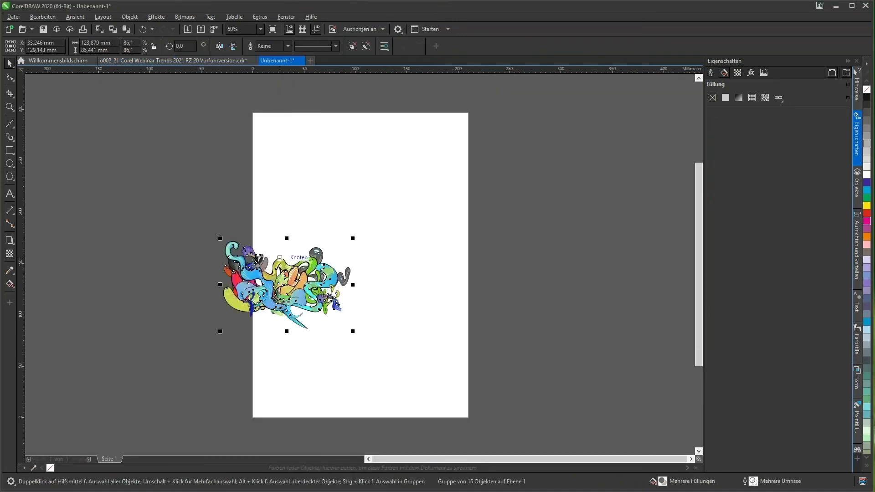
# Move the pasted floral artwork fully onto the page, centred horizontally in its upper half
pyautogui.moveTo(275, 287); pyautogui.dragTo(327, 267)
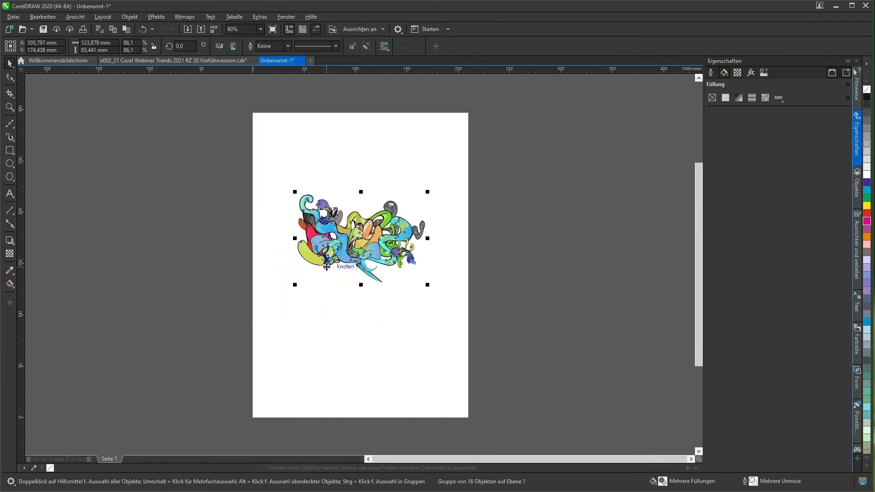
pyautogui.click(10, 107)
pyautogui.moveTo(238, 160); pyautogui.dragTo(475, 324)
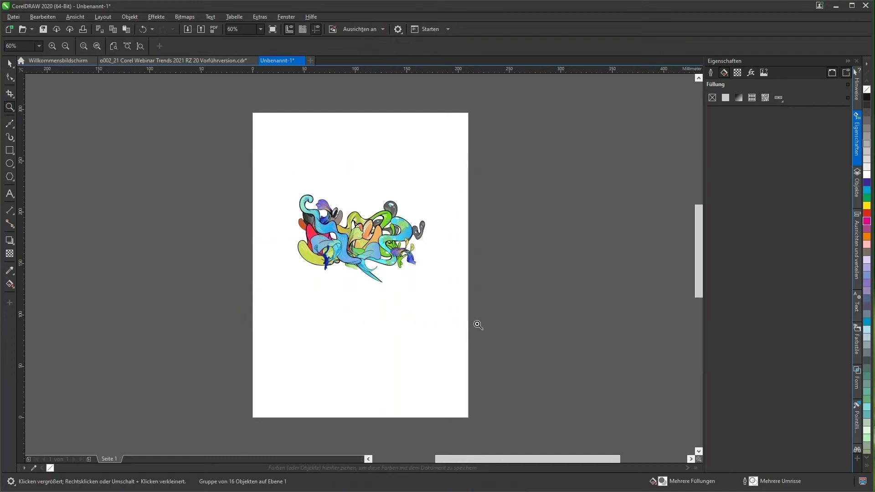
pyautogui.click(9, 64)
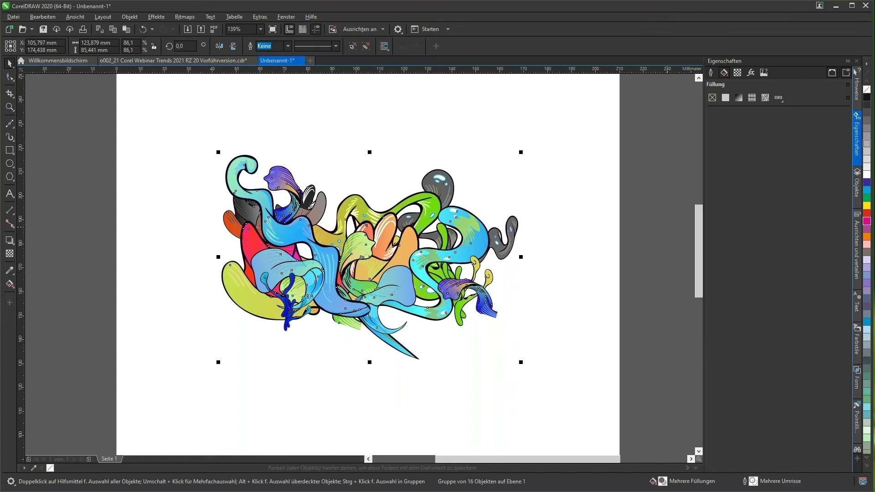
# Create colour styles from the artwork's fills and outlines, grouped into 3 harmonies
pyautogui.click(857, 342)
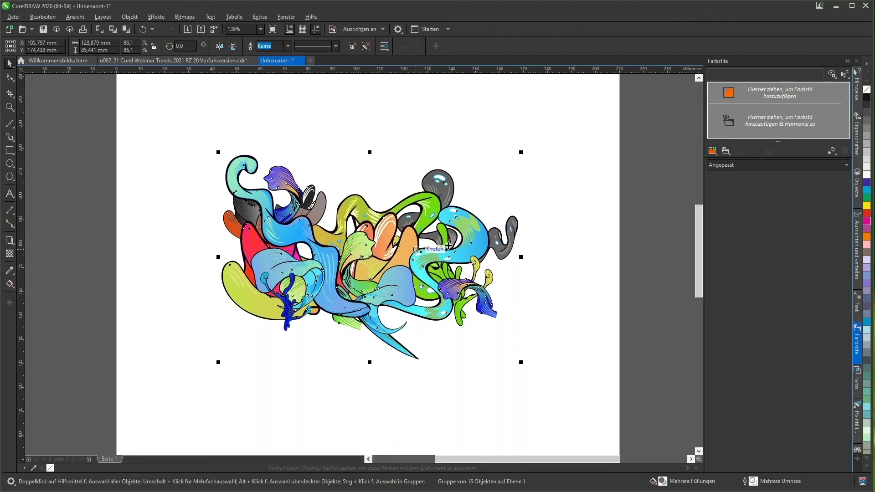
pyautogui.moveTo(467, 223); pyautogui.dragTo(718, 99)
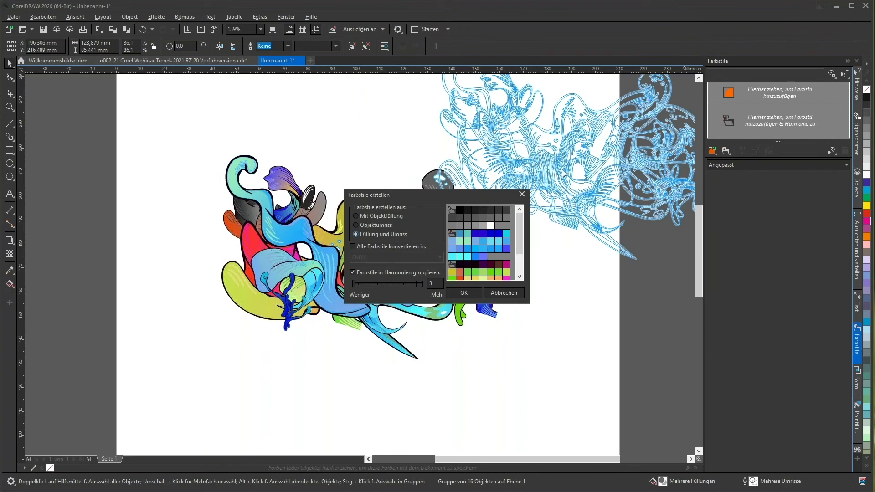
pyautogui.click(464, 294)
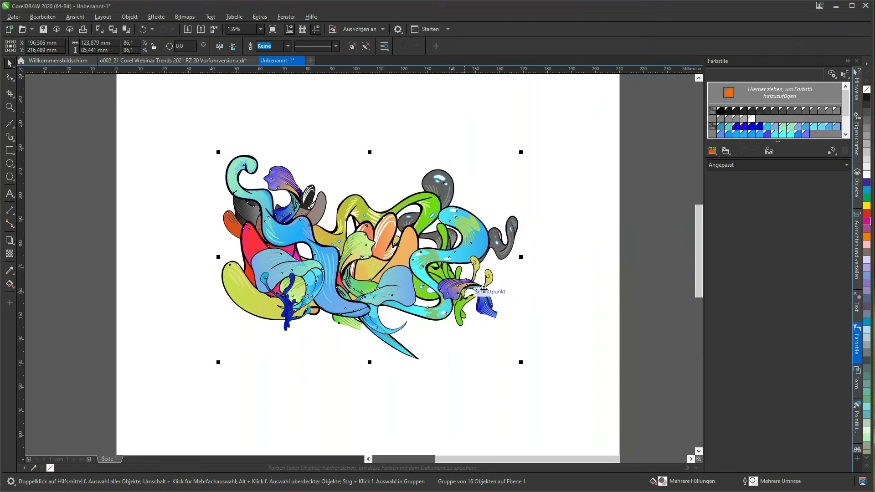
# Select the blue colour harmony and rotate its hues through orange to red and pink tones
pyautogui.click(714, 128)
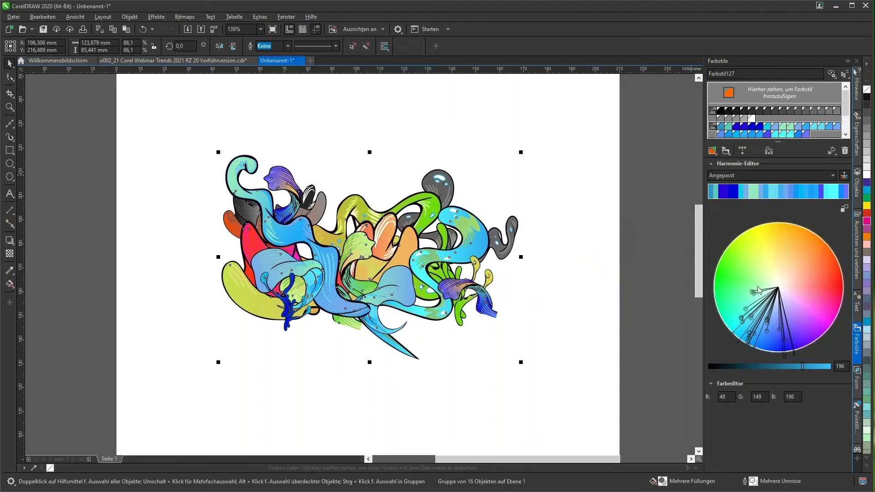
pyautogui.moveTo(753, 294); pyautogui.dragTo(814, 274)
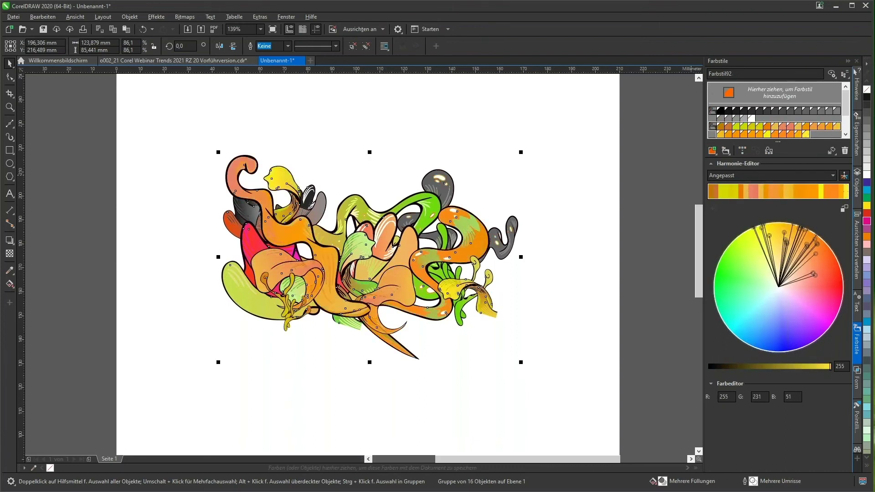
pyautogui.moveTo(817, 280); pyautogui.dragTo(801, 226)
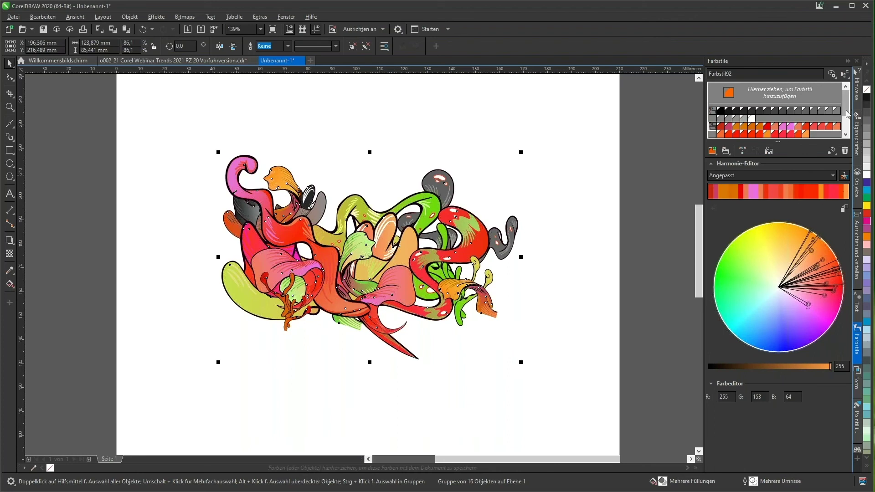
# Select the mixed green, yellow and magenta harmony and rotate its hues to blue, turquoise, green and yellow tones
pyautogui.scroll(-2, 845, 114)
pyautogui.click(714, 112)
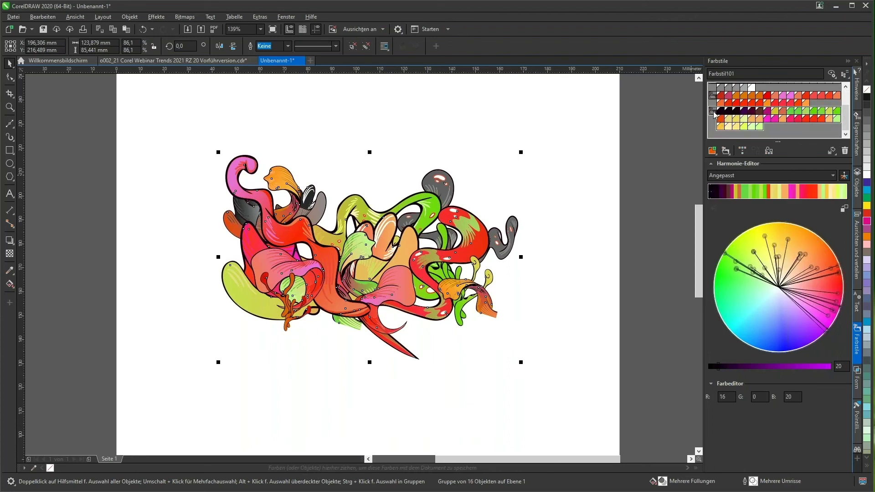
pyautogui.moveTo(780, 275); pyautogui.dragTo(773, 309)
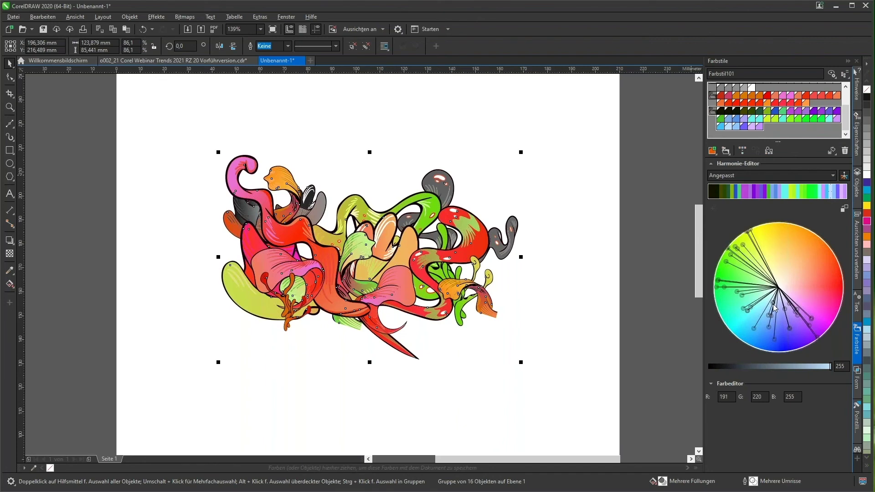
pyautogui.moveTo(773, 306); pyautogui.dragTo(788, 310)
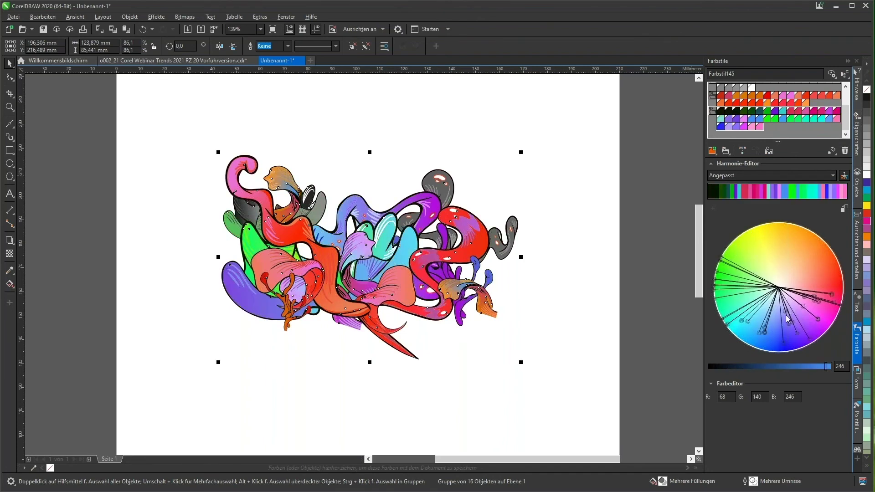
pyautogui.moveTo(765, 333); pyautogui.dragTo(730, 283)
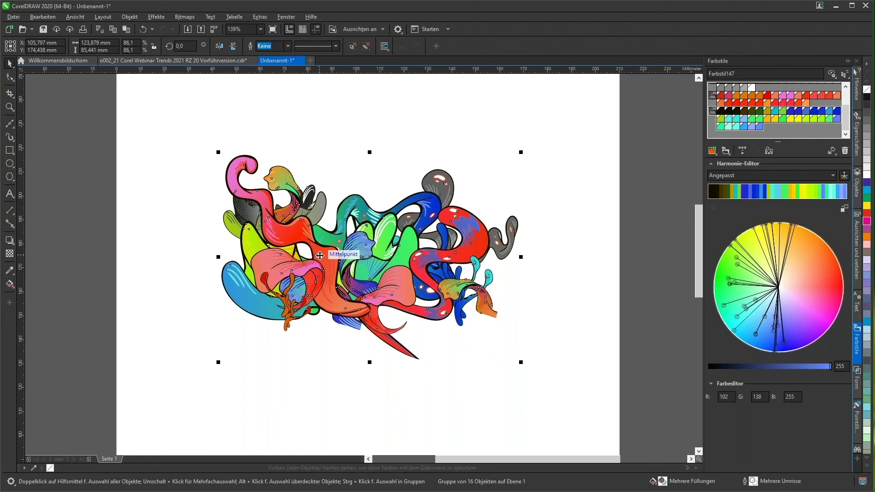
# Copy the recoloured artwork back to page 27 of the webinar document, placing it above and between the two existing variants
pyautogui.click(216, 61)
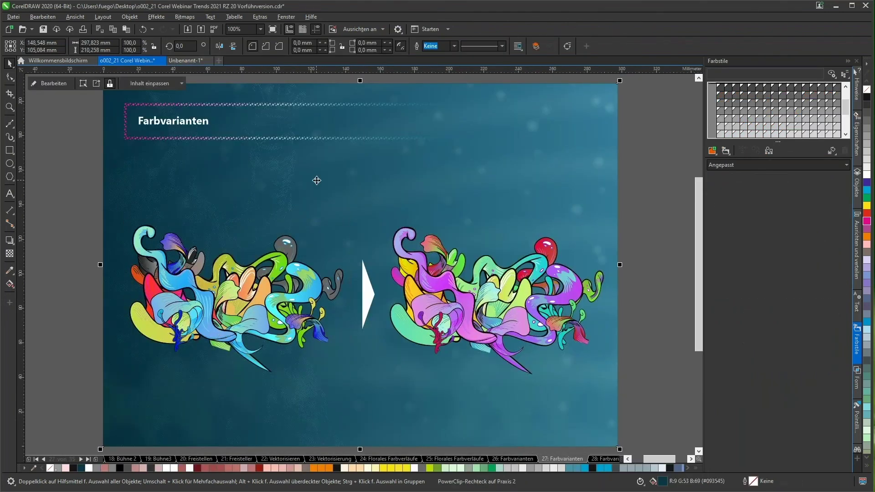
pyautogui.moveTo(219, 308); pyautogui.dragTo(363, 196)
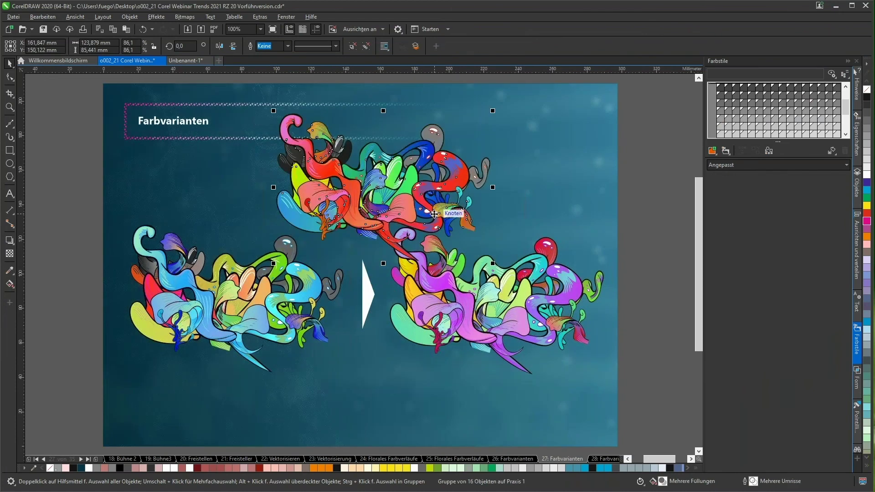
# On page 28, move the floral artwork into the lower part of the astronaut poster's PowerClip frame
pyautogui.hscroll(1, 219, 459)
pyautogui.click(605, 459)
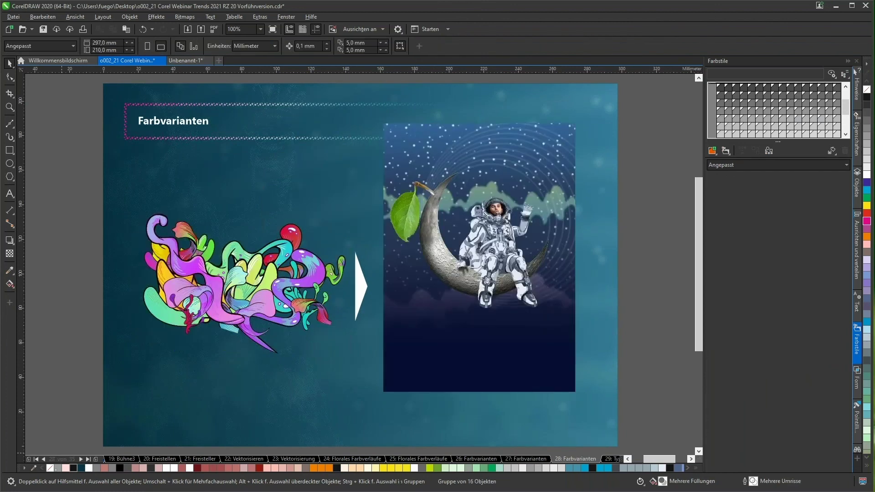
pyautogui.click(236, 281)
pyautogui.moveTo(237, 281); pyautogui.dragTo(472, 360)
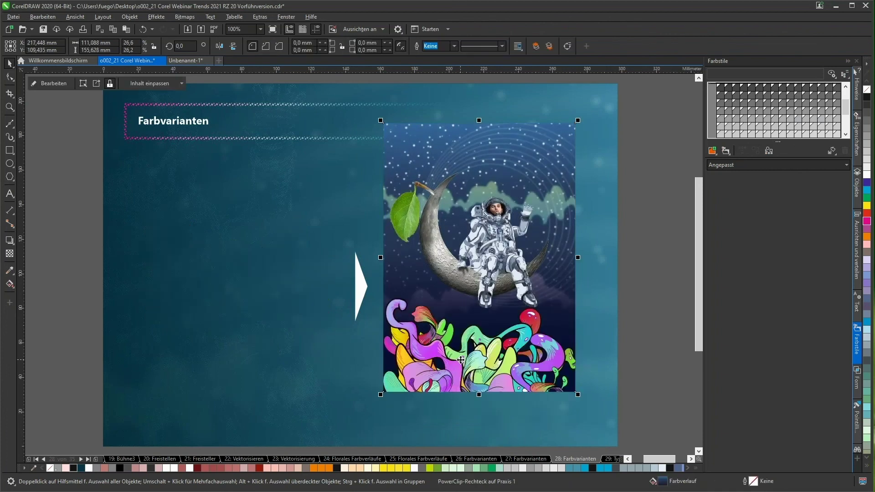